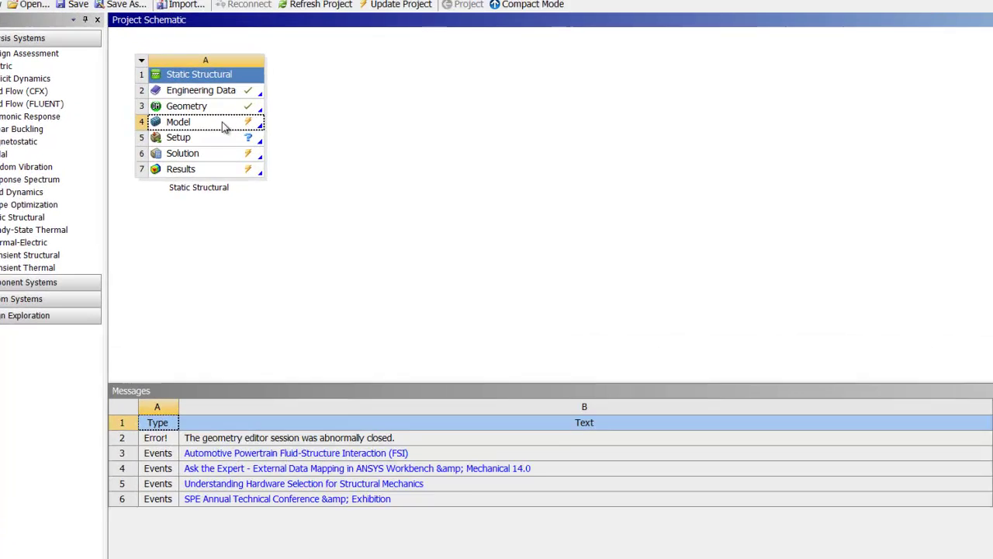
- Launch ANSYS Mechanical from the Static Structural Model cell (A4) to load the signpost
double_click(204, 126)
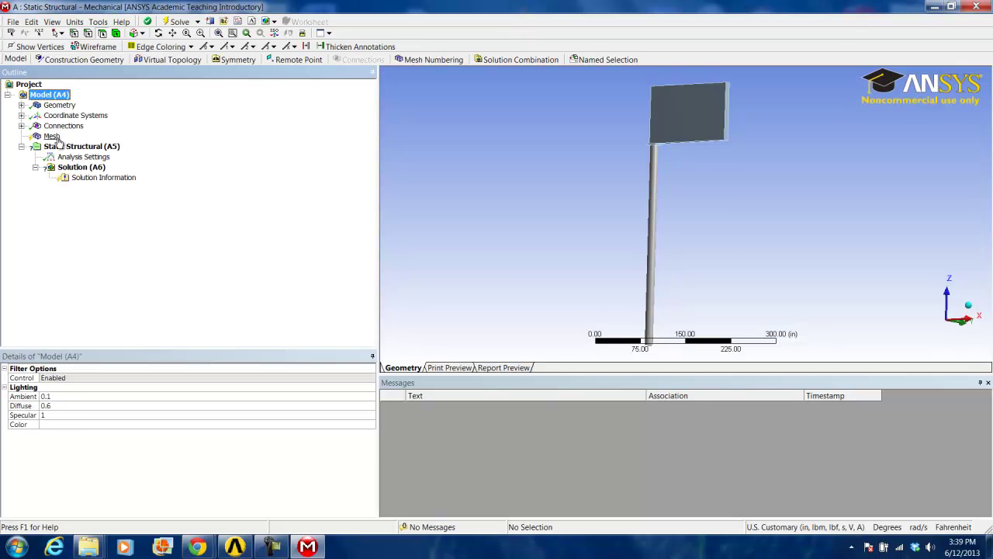
- Add a Body Sizing mesh control under Mesh, scoped to the signpost's pole body
left_click(51, 136)
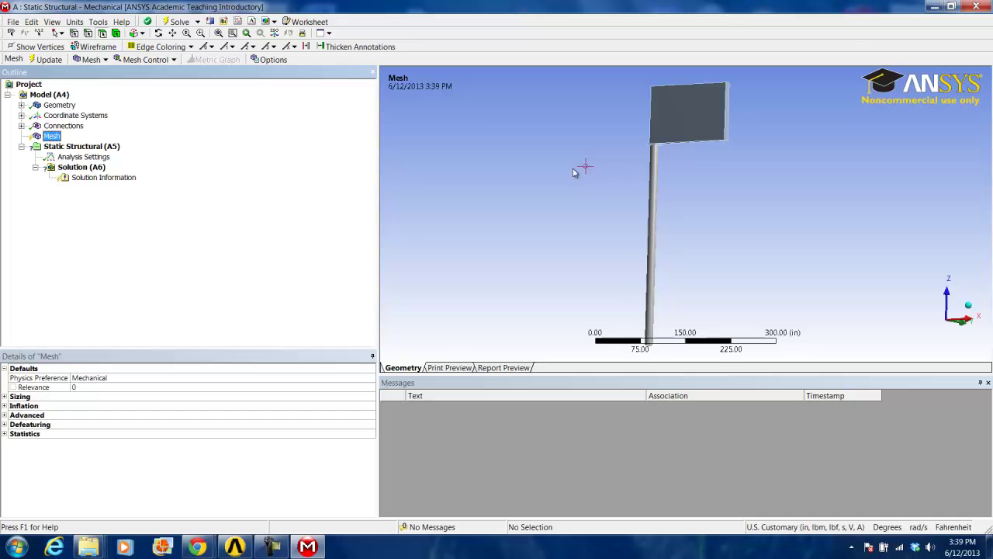
middle_click_drag(693, 246, 678, 229)
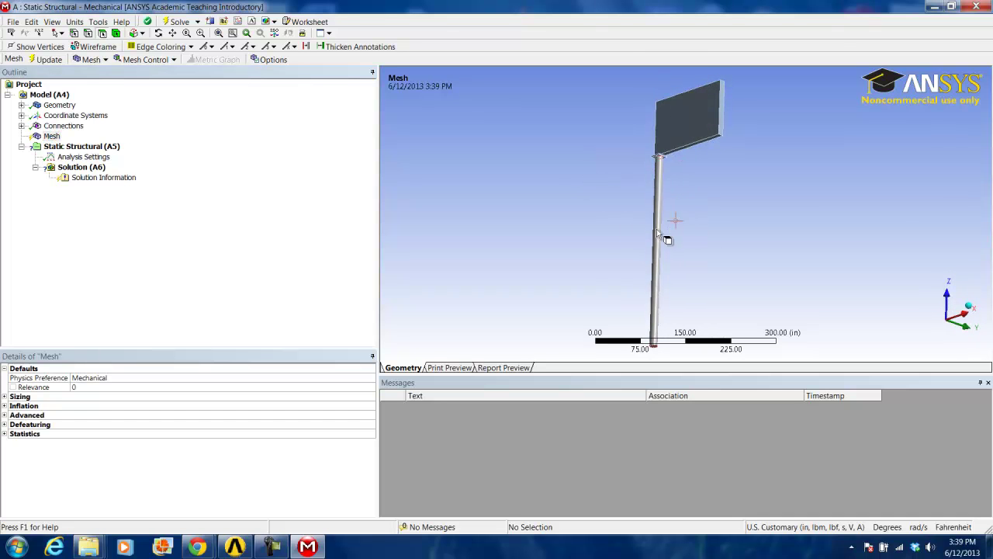
middle_click_drag(367, 165, 528, 225)
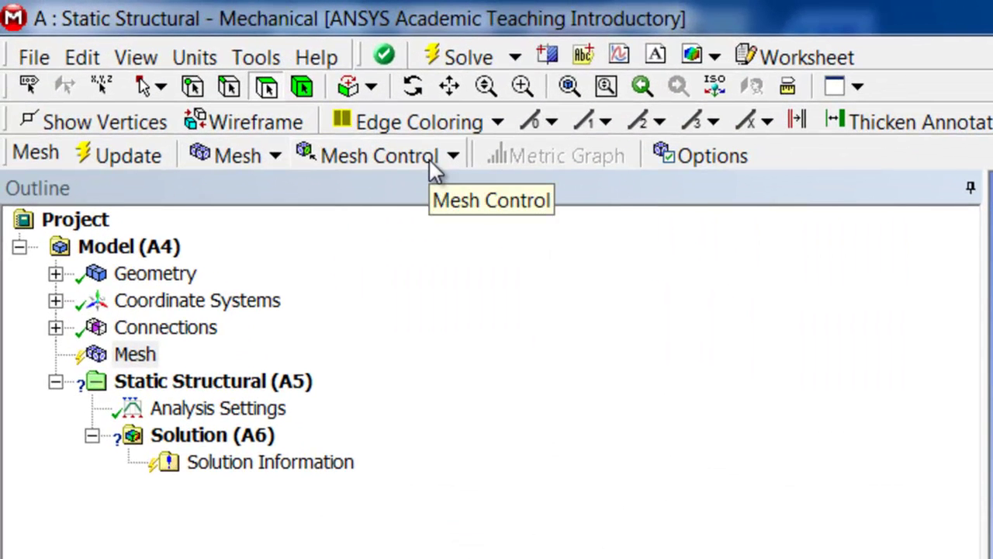
left_click(430, 158)
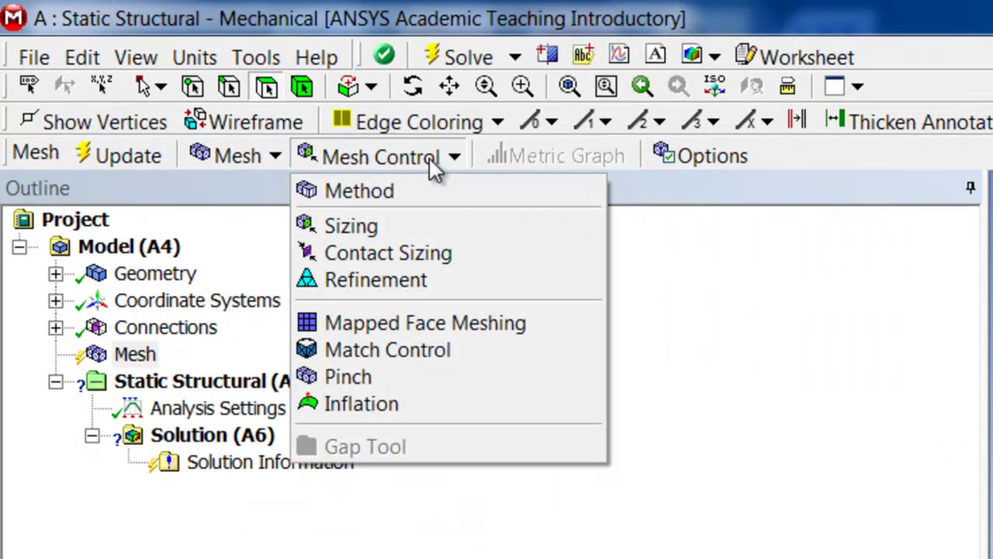
left_click(370, 231)
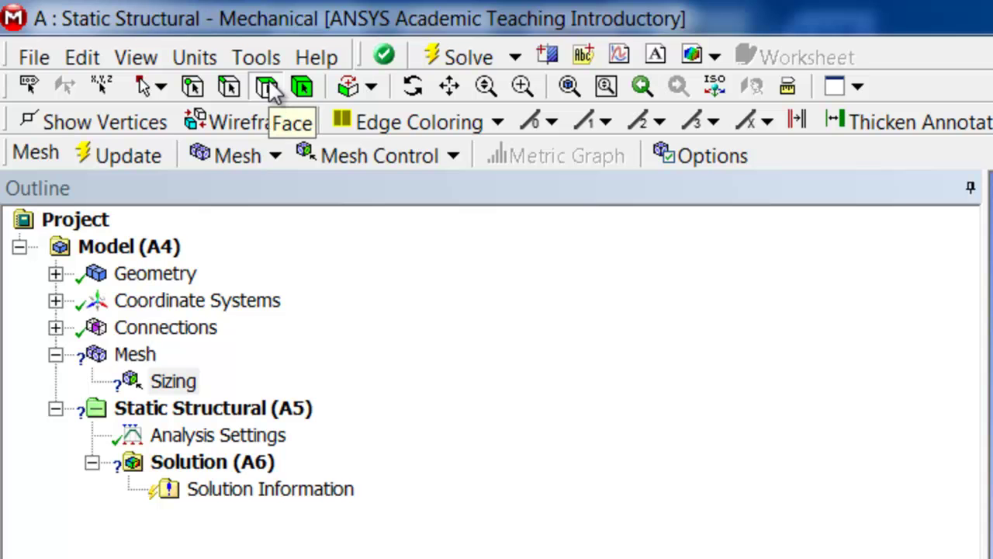
left_click(301, 86)
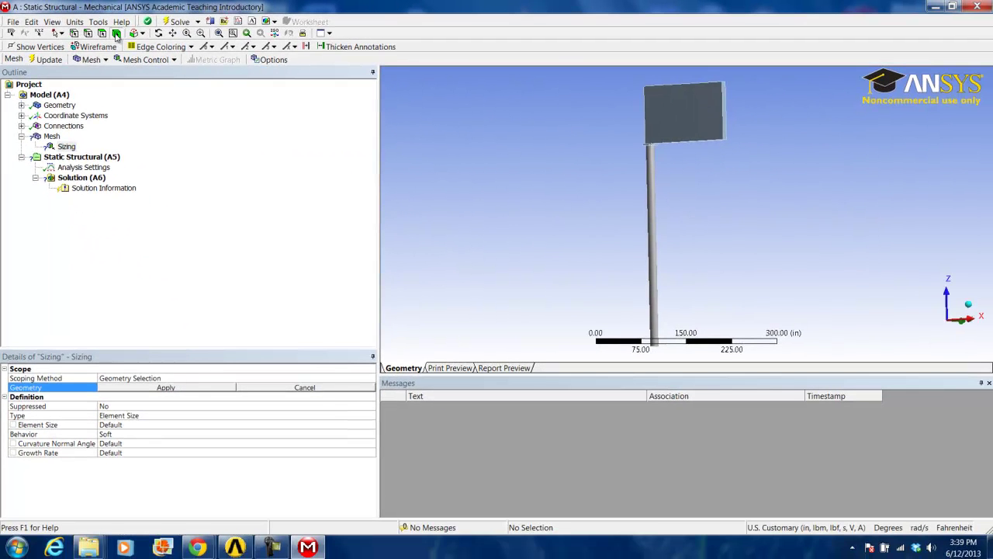
middle_click_drag(635, 256, 594, 237)
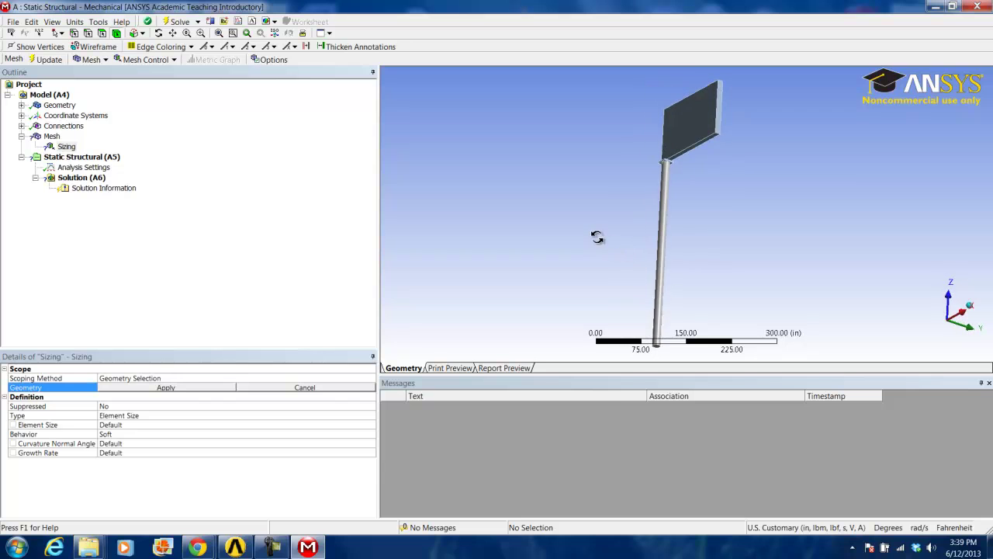
left_click(665, 235)
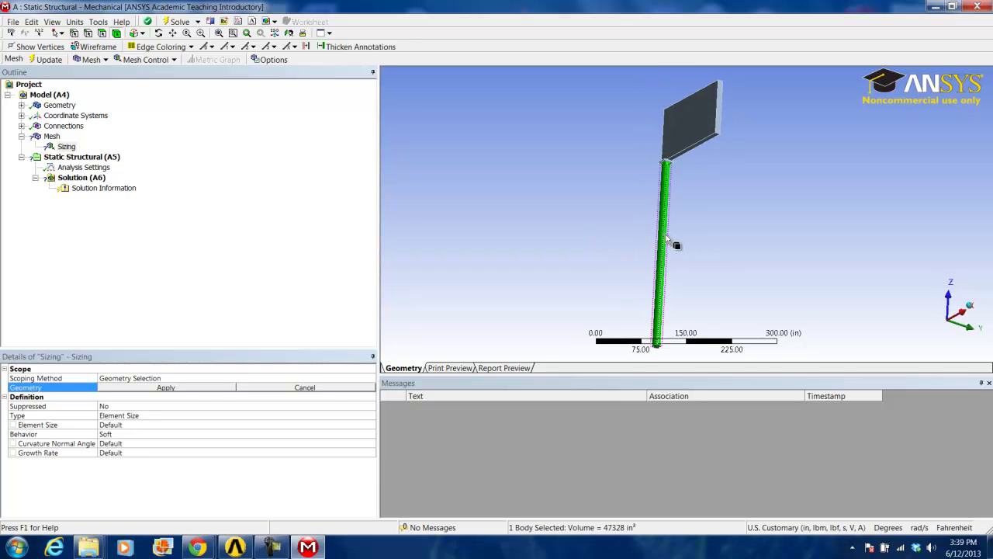
left_click(166, 388)
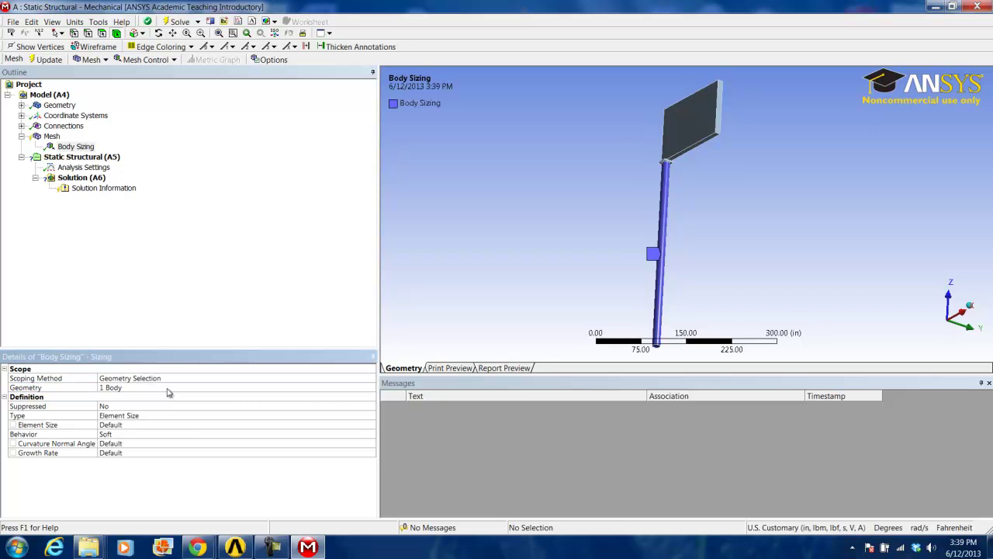
- Give the pole's Body Sizing control an Element Size of 2.65 in
left_click(148, 417)
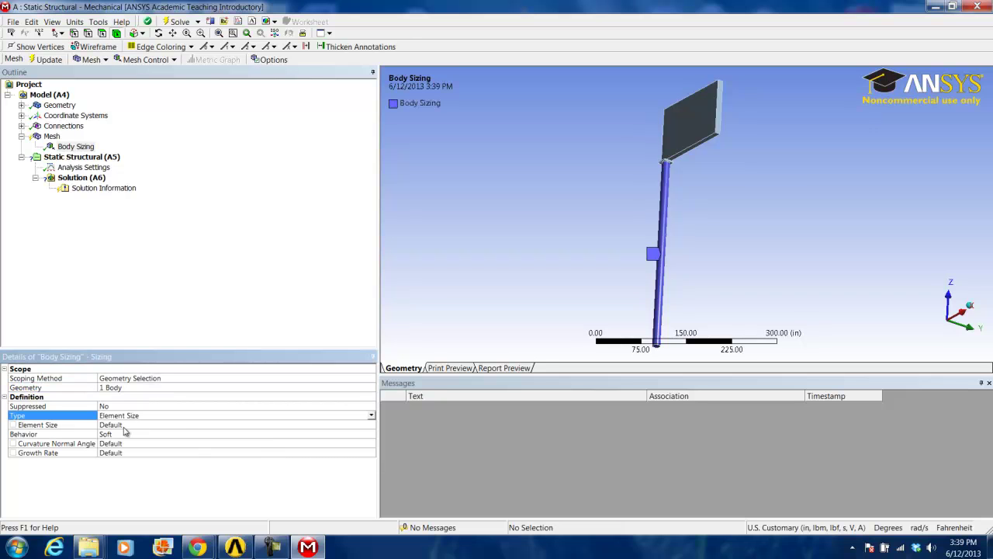
left_click(125, 427)
left_click_drag(563, 251, 653, 258)
middle_click_drag(653, 259, 627, 270)
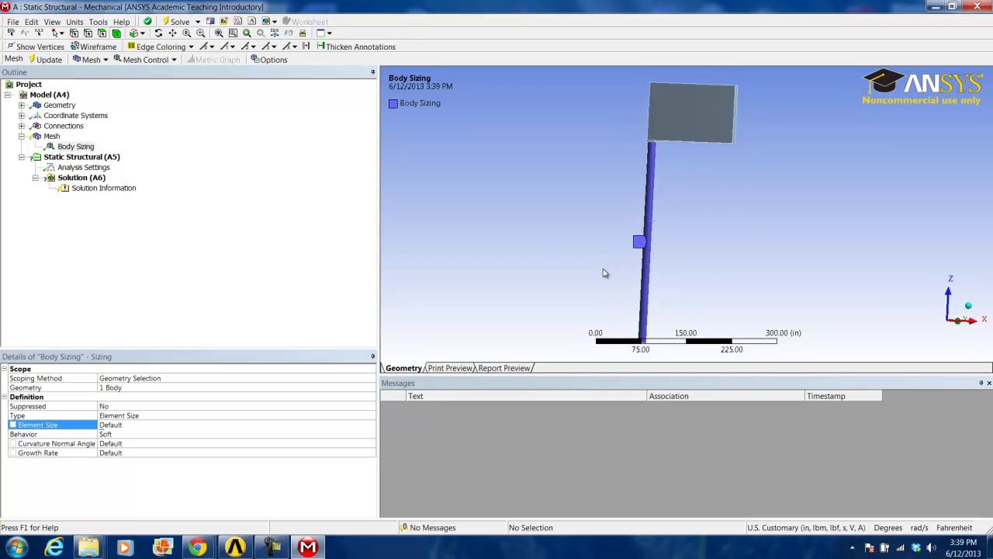
left_click(132, 427)
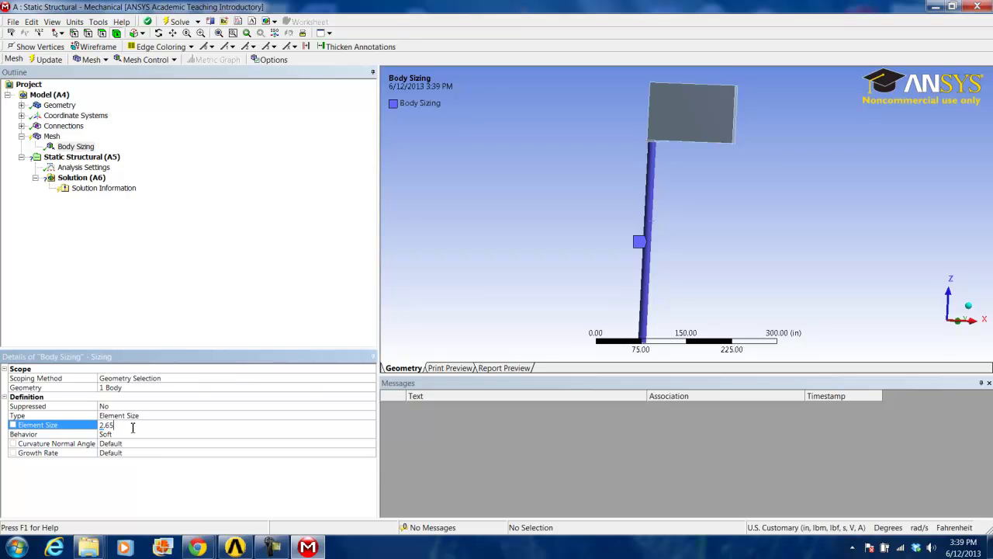
key("Return")
middle_click_drag(492, 228, 534, 228)
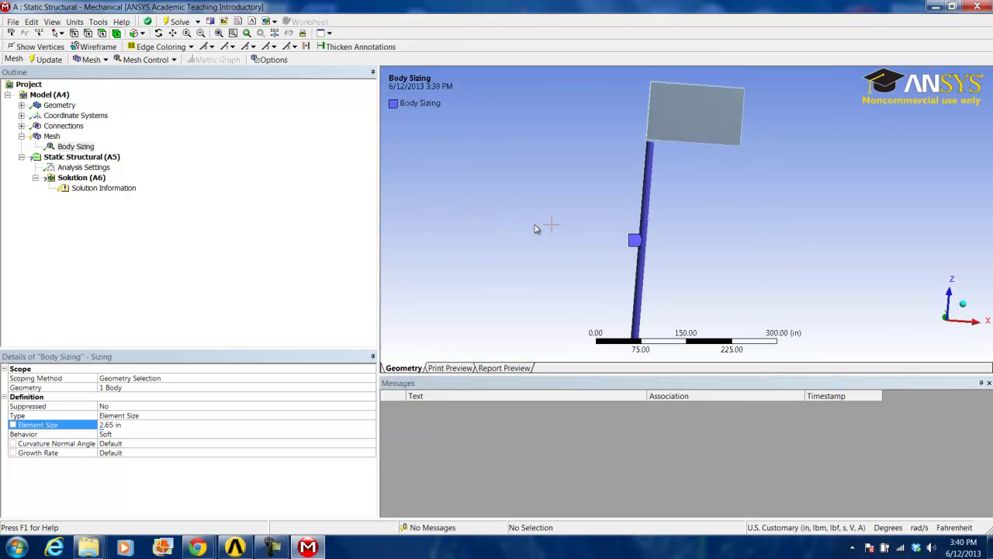
middle_click_drag(713, 208, 690, 206)
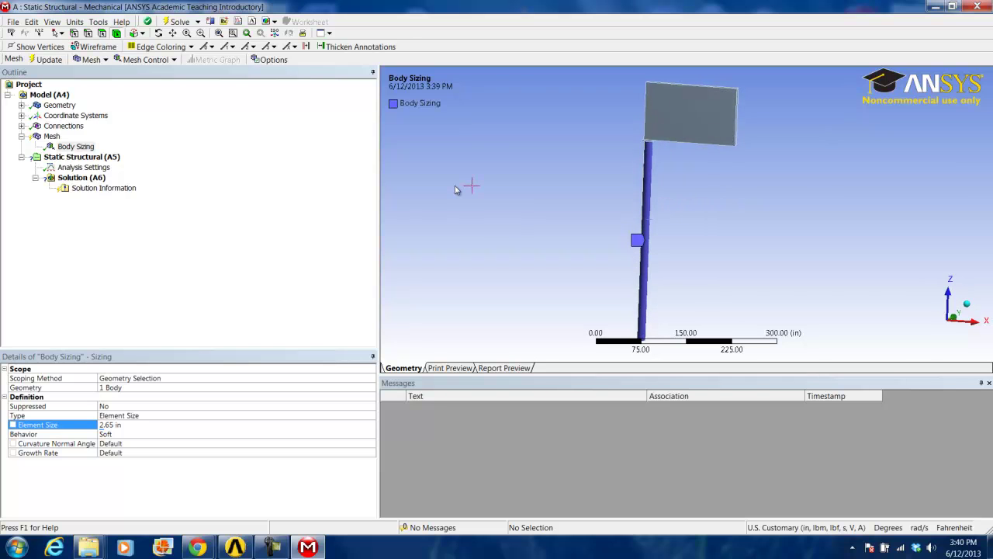
- Add a mesh Method control on the pole body and set it to MultiZone
left_click(155, 61)
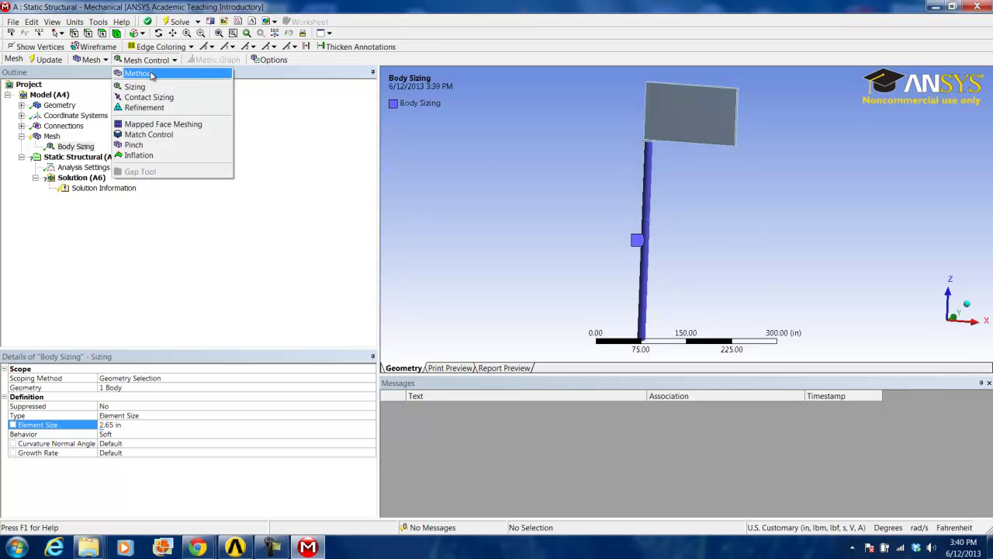
left_click(150, 74)
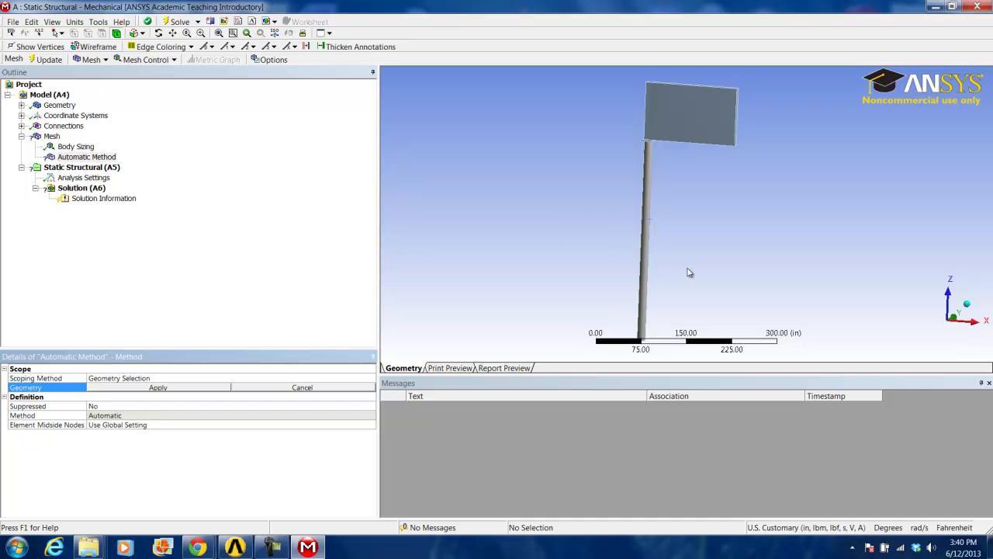
mouse_move(728, 273)
middle_mouse_down()
mouse_move(710, 254)
mouse_move(656, 246)
middle_mouse_up()
left_click(650, 250)
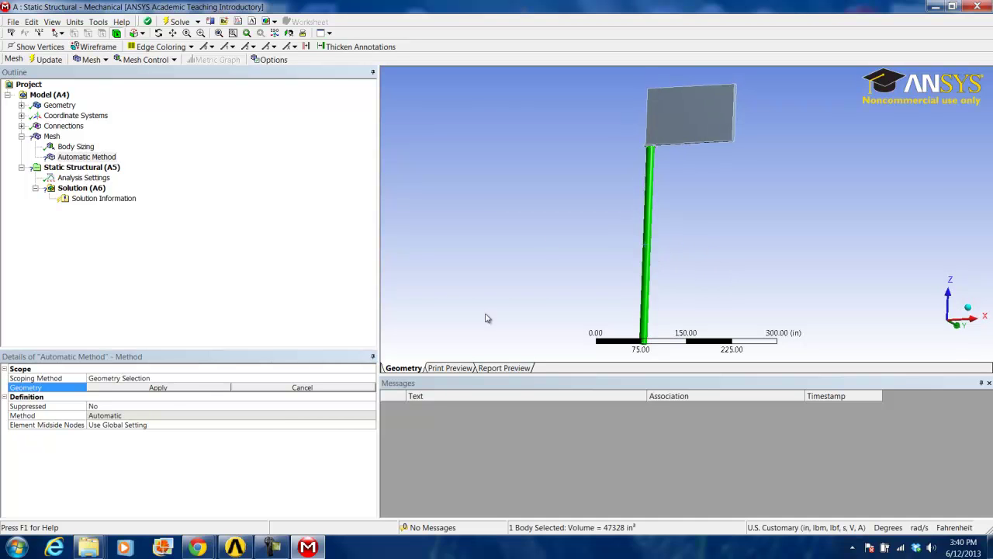
left_click(205, 388)
middle_click_drag(684, 276, 705, 285)
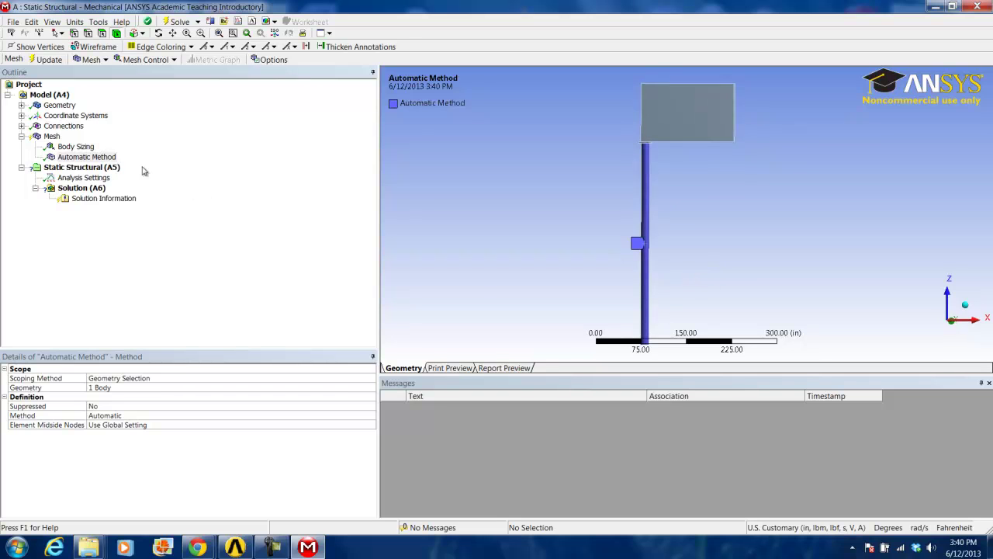
left_click(338, 415)
left_click(371, 415)
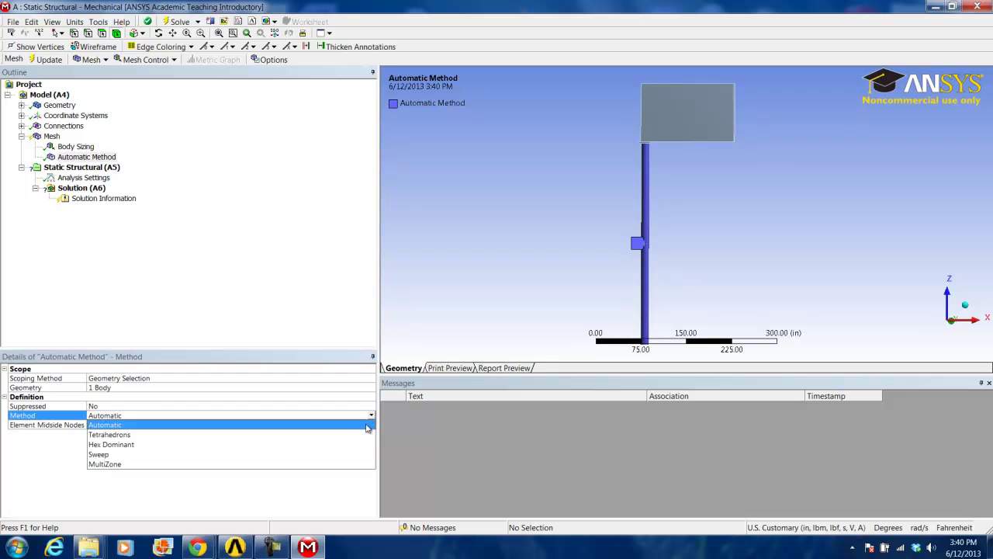
left_click(179, 464)
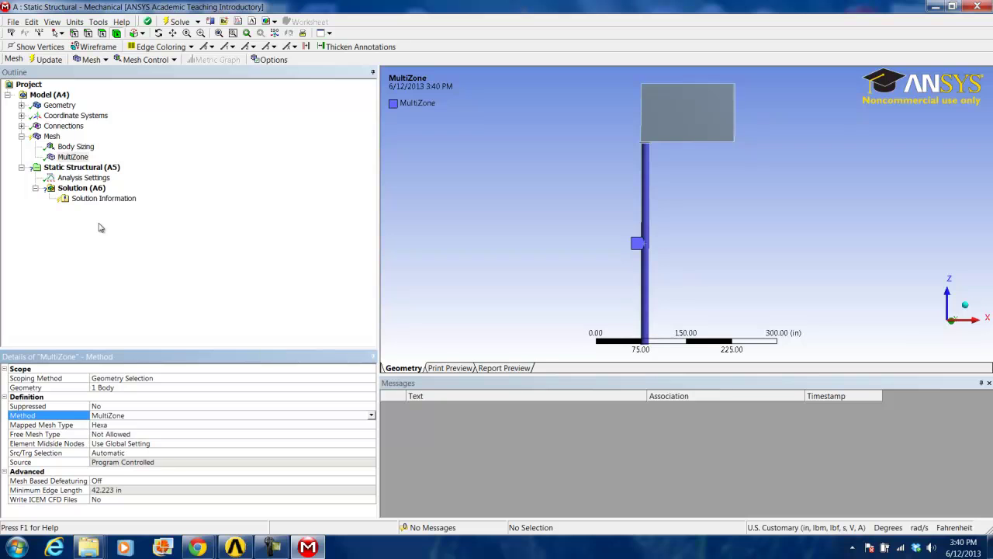
- Add a second mesh Method control scoped to the sign plate body
middle_click_drag(726, 145, 670, 102)
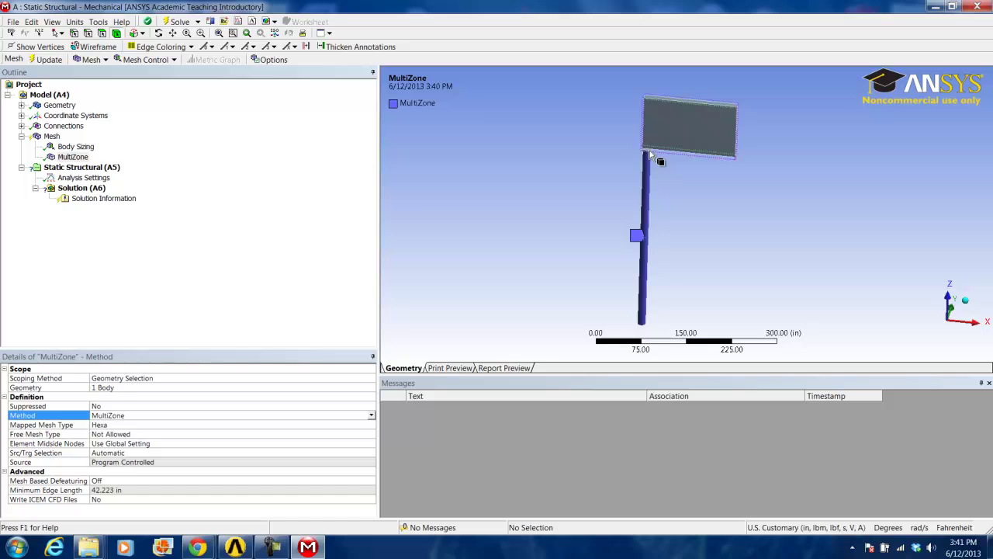
scroll(670, 163, "up", 2)
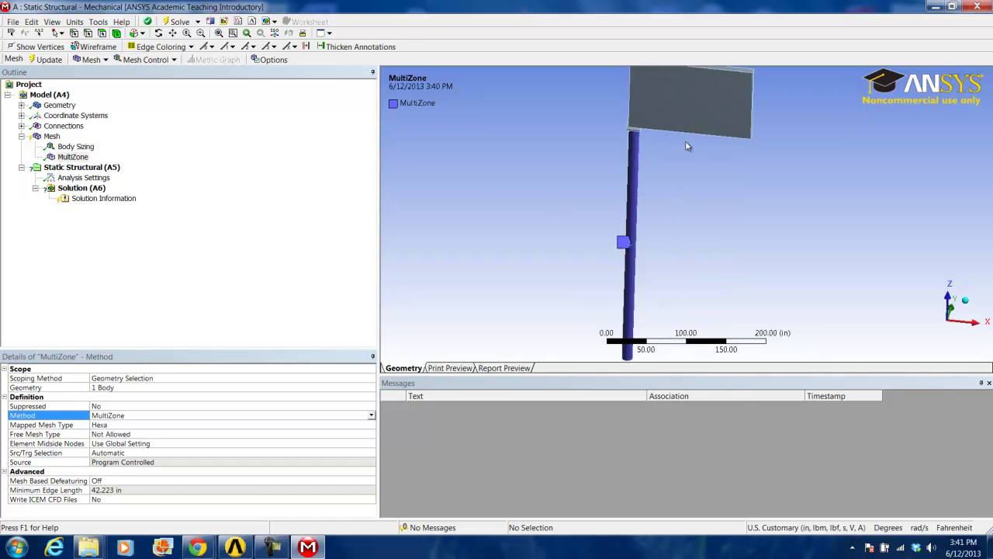
middle_click_drag(685, 141, 643, 208, "ctrl")
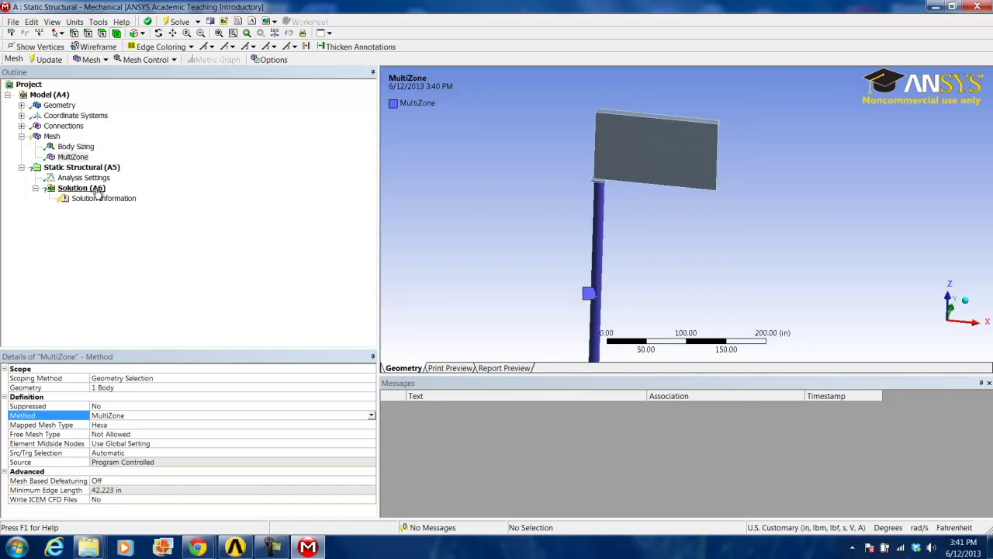
left_click(162, 62)
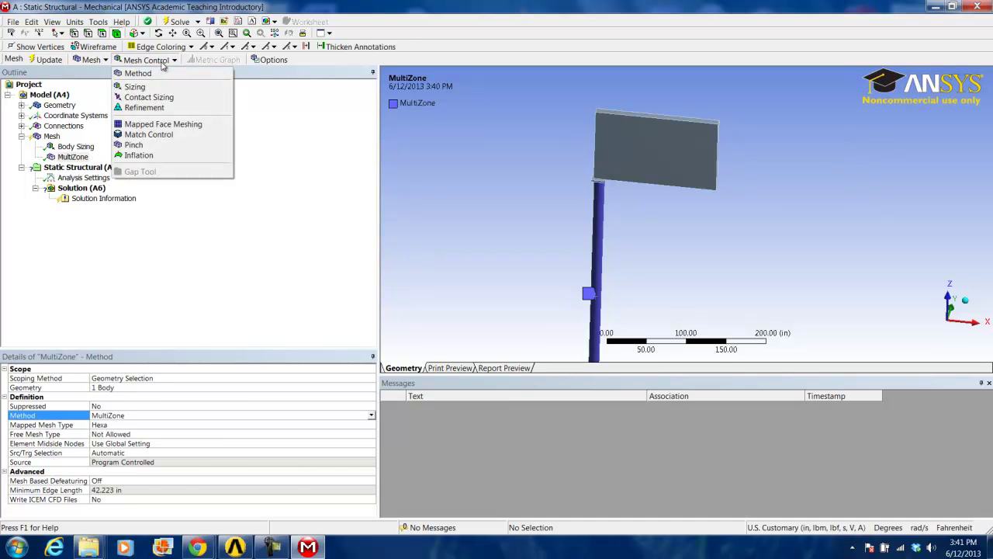
left_click(148, 75)
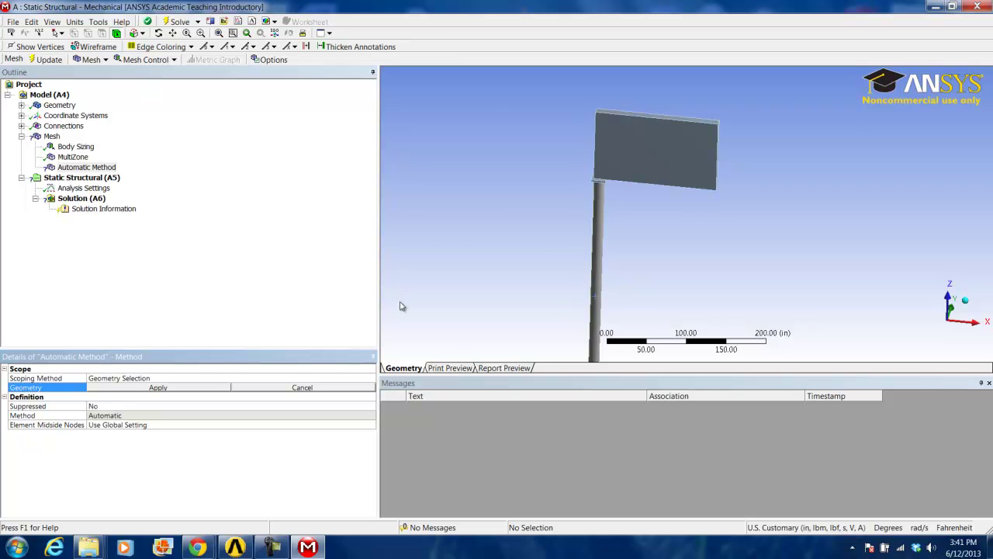
left_click(653, 147)
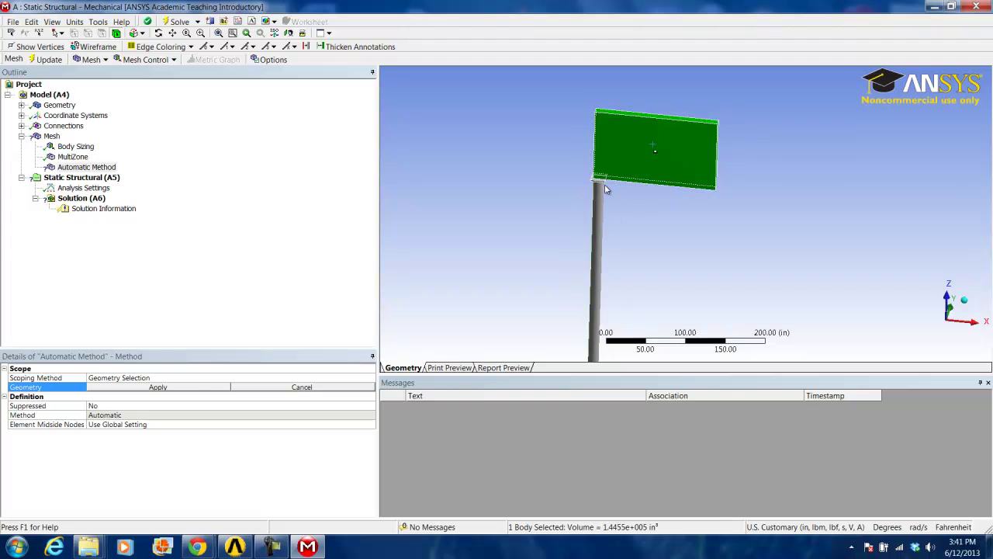
left_click(174, 387)
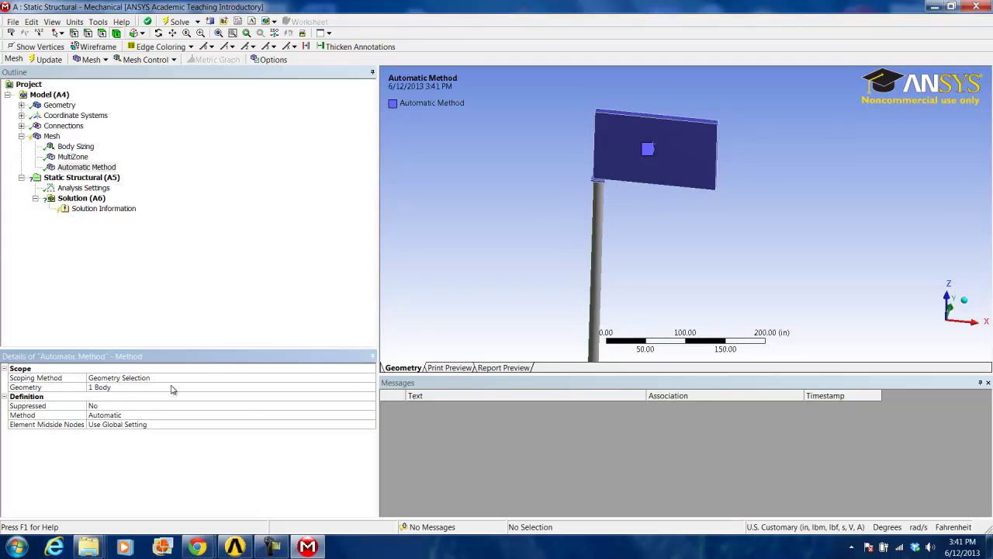
- Set the sign plate's meshing method to Hex Dominant
middle_click_drag(616, 224, 605, 251, "ctrl")
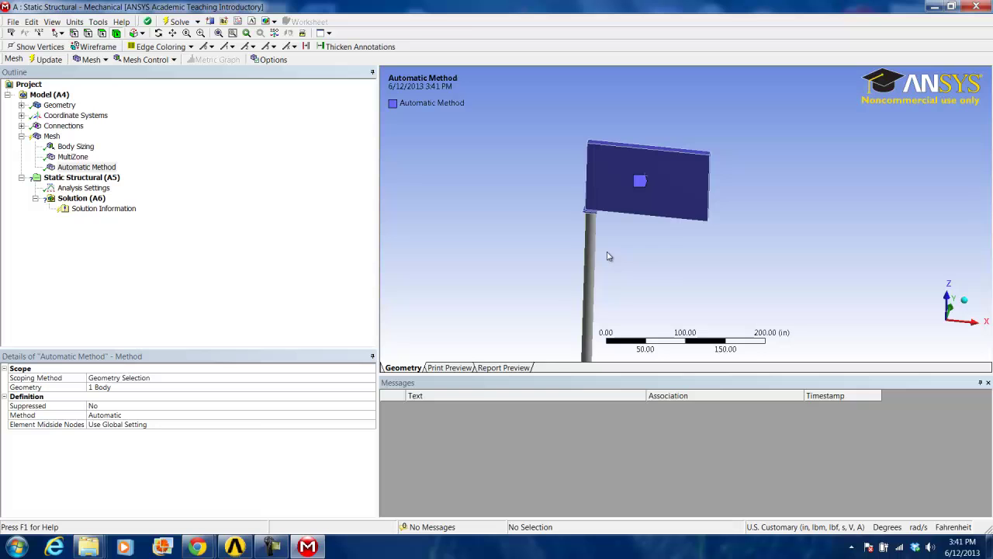
left_click(256, 417)
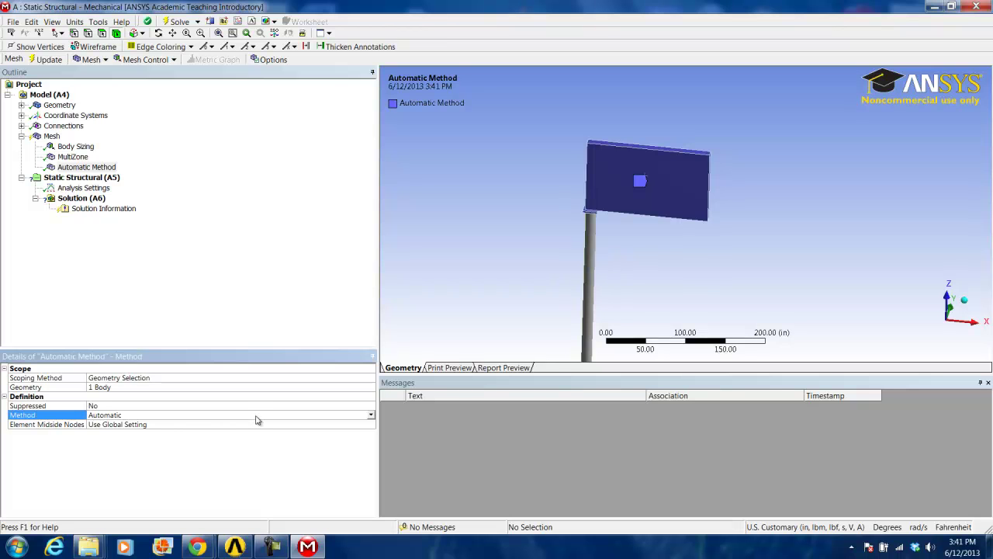
left_click(371, 417)
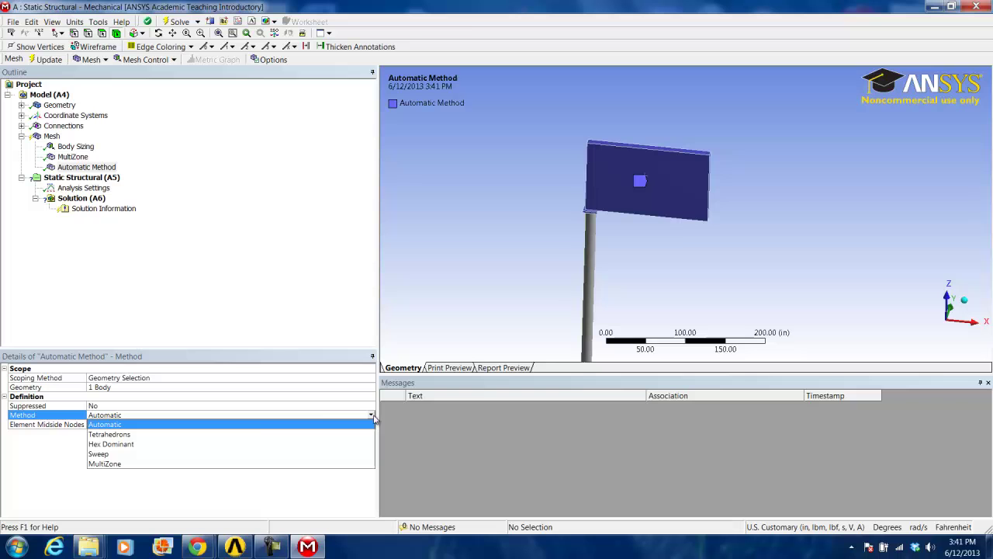
left_click(231, 445)
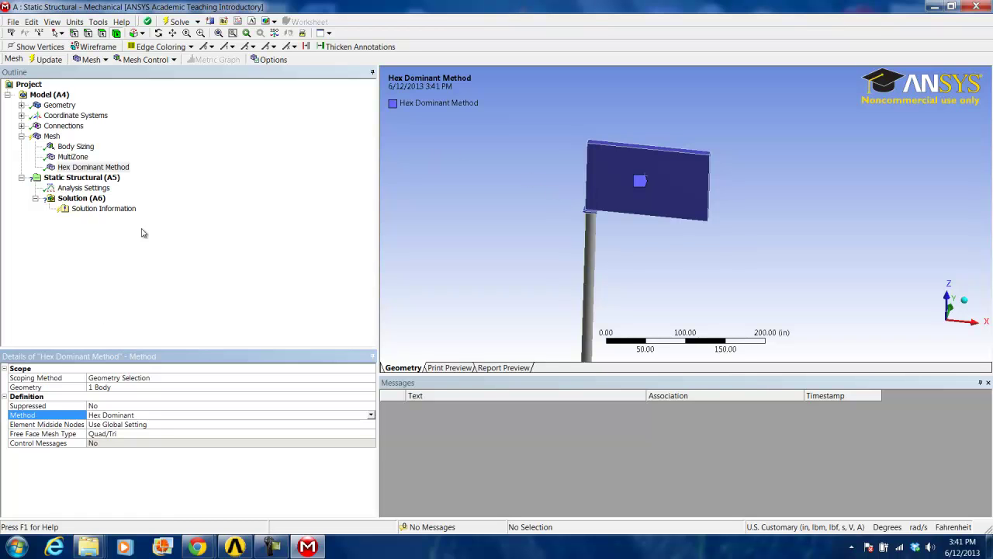
- Generate the mesh from the Mesh node's right-click menu
middle_click_drag(519, 190, 527, 155)
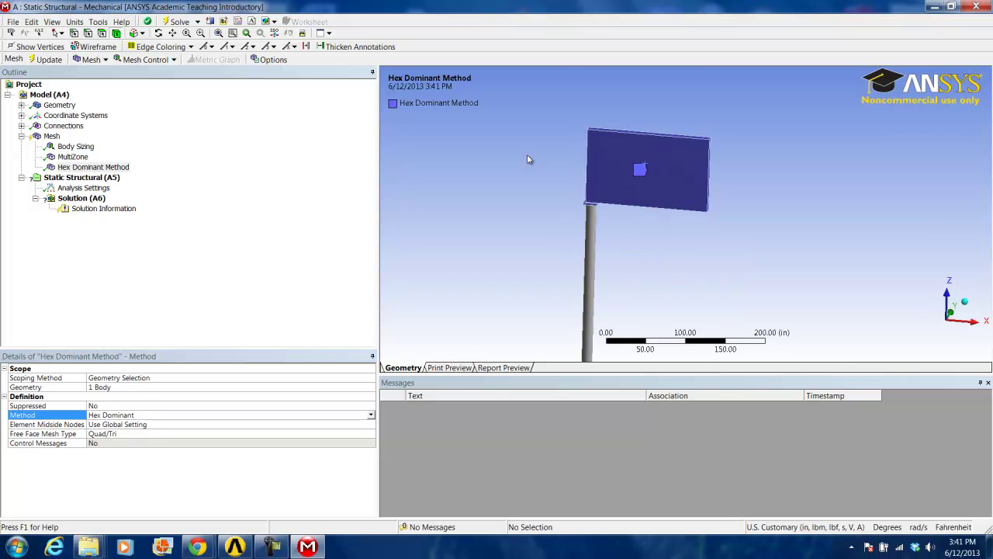
right_click(53, 137)
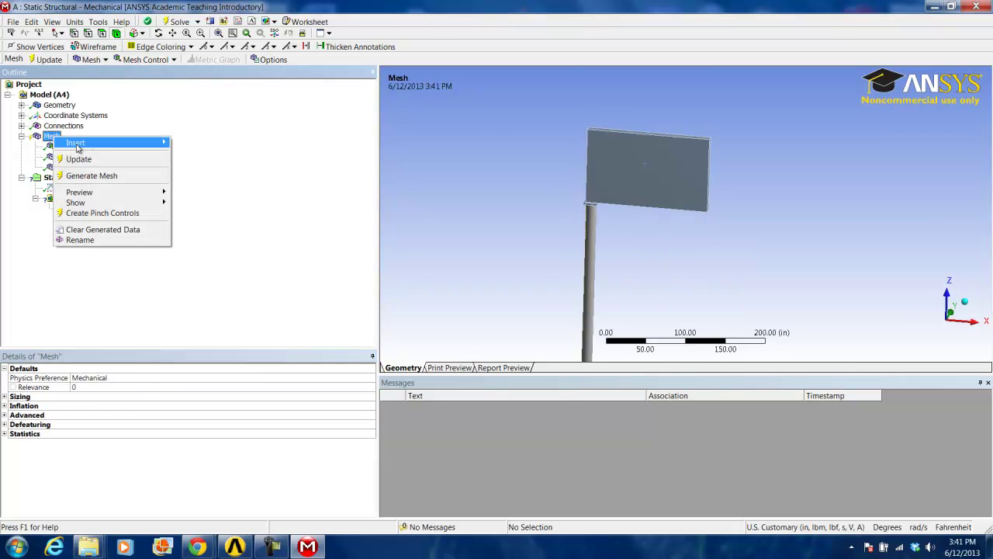
left_click(111, 178)
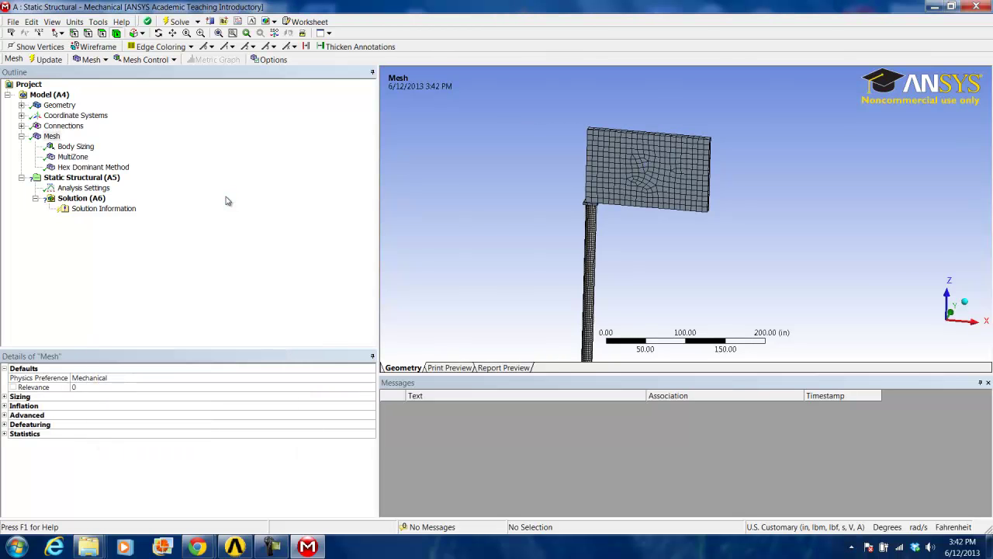
middle_click_drag(720, 268, 617, 192)
left_click_drag(625, 227, 643, 162)
scroll(649, 116, "up", 3)
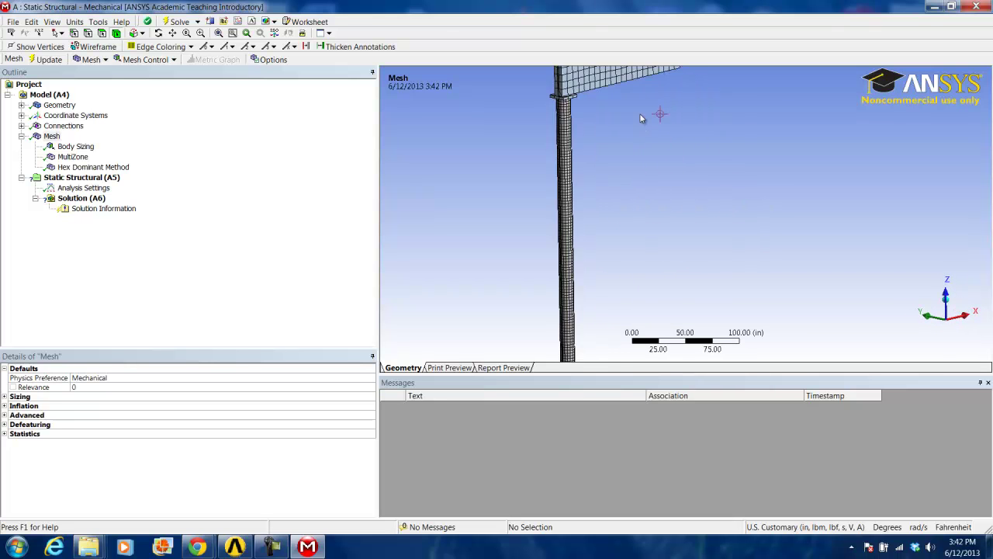
left_click_drag(649, 116, 677, 282)
scroll(677, 283, "up", 3)
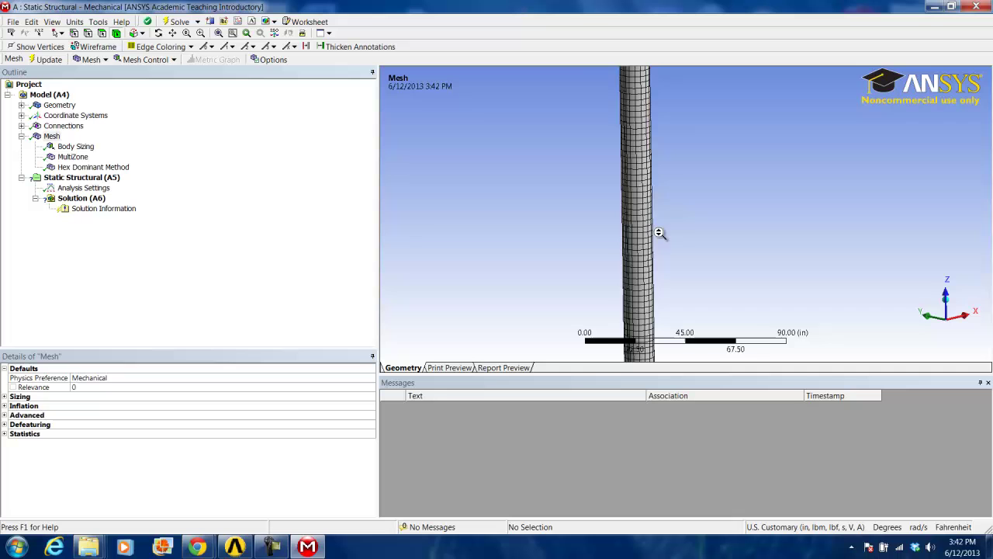
left_click_drag(661, 225, 709, 193)
scroll(709, 191, "up", 4)
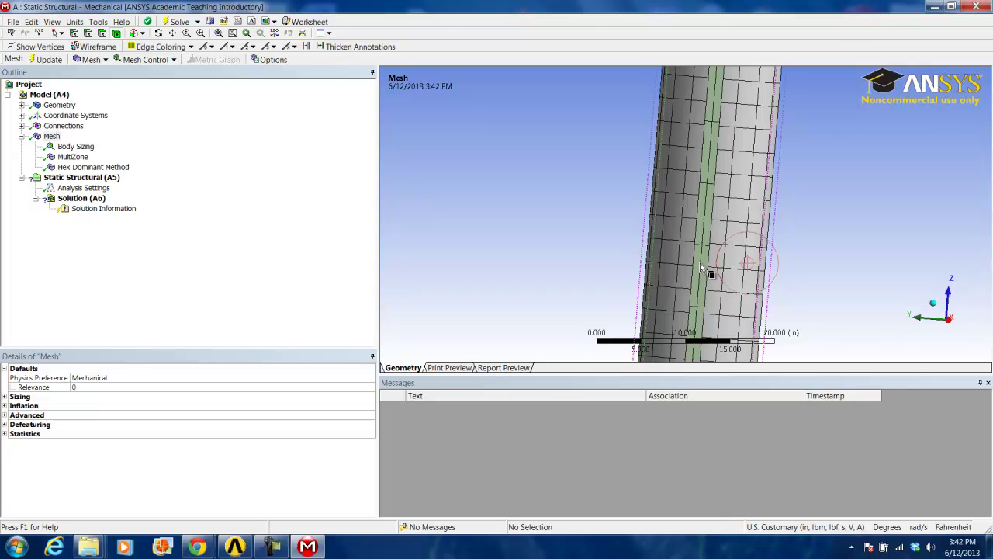
middle_click_drag(701, 268, 804, 200)
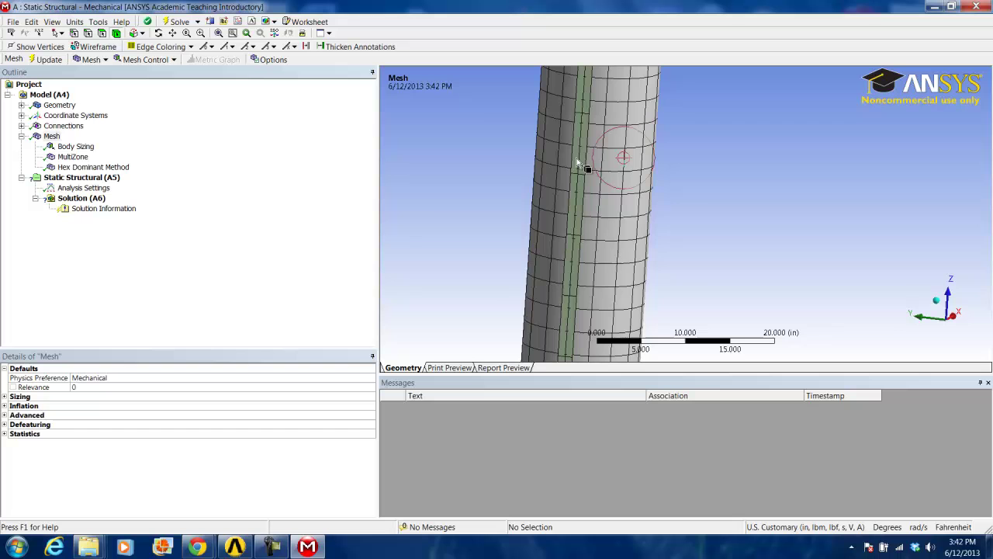
scroll(590, 168, "down", 2)
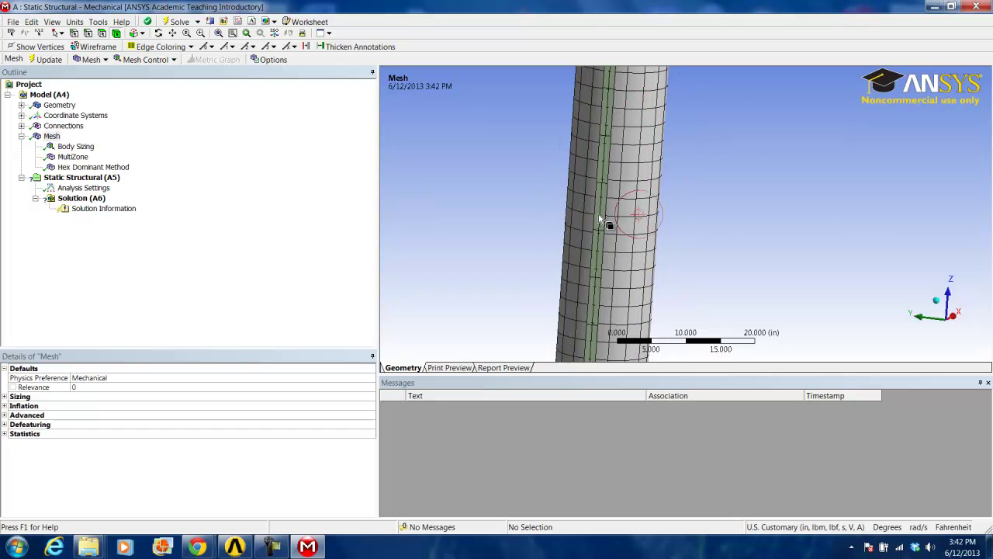
scroll(697, 241, "down", 5)
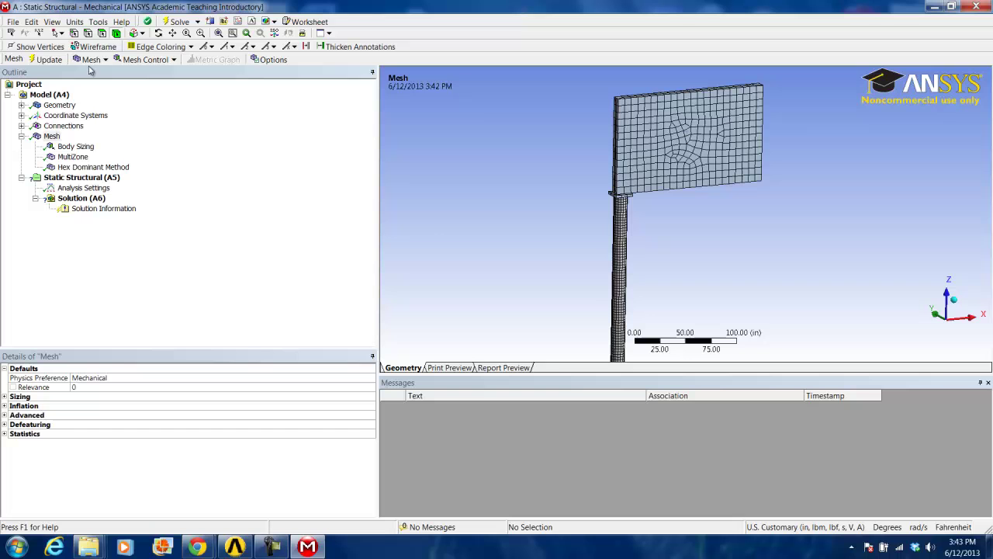